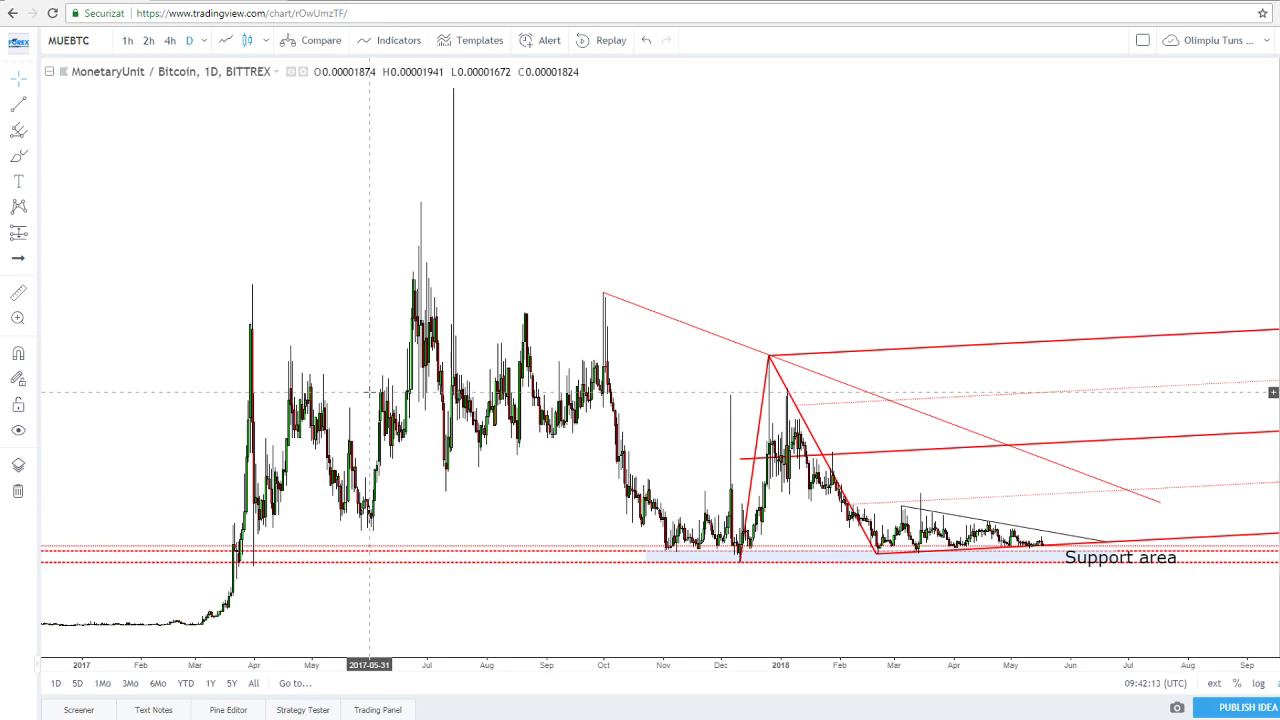
# Step: Zoom and pan the MUEBTC chart to frame September 2017 onward around the Dec 2017 peak
pyautogui.scroll(3, 368, 391)
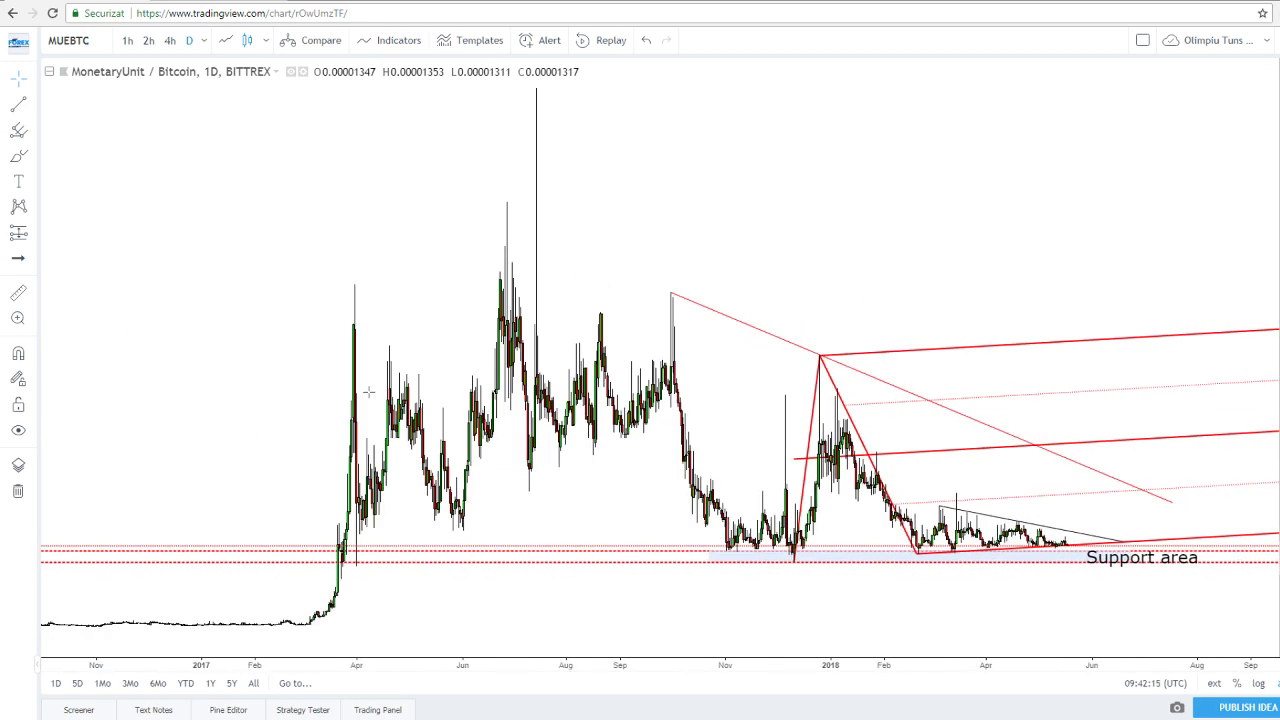
pyautogui.scroll(1, 305, 381)
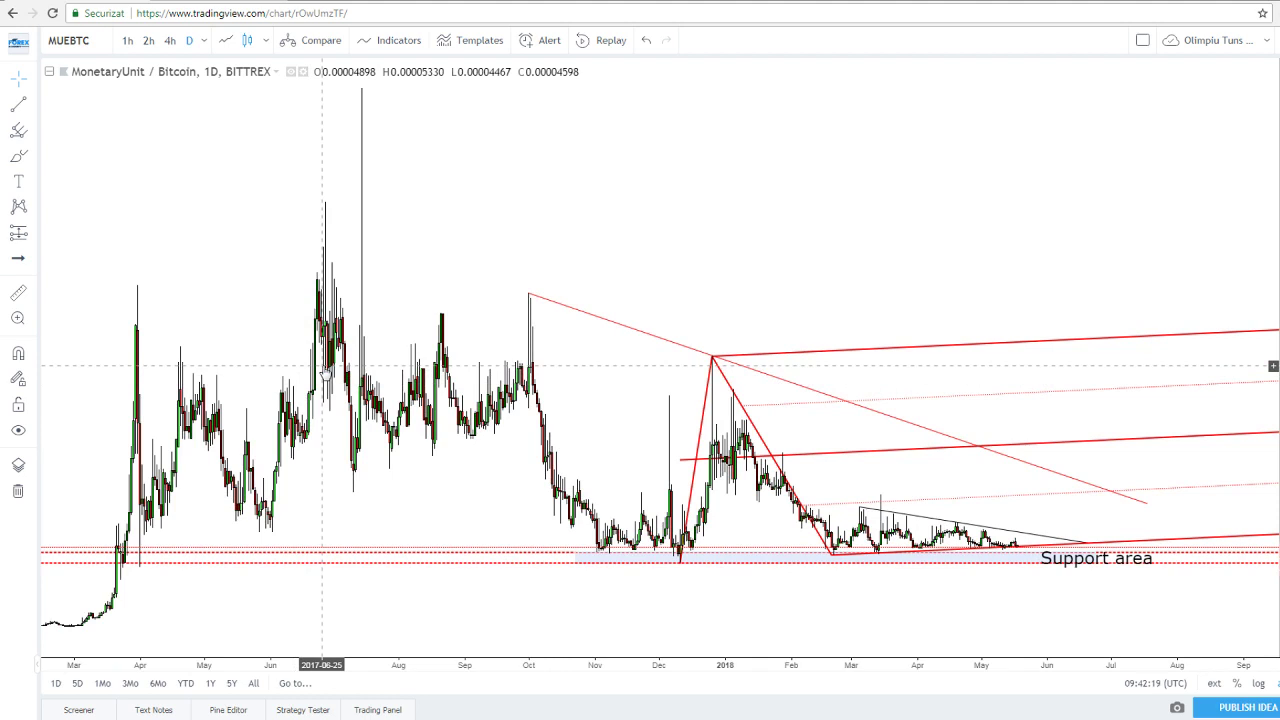
pyautogui.scroll(-3, 345, 365)
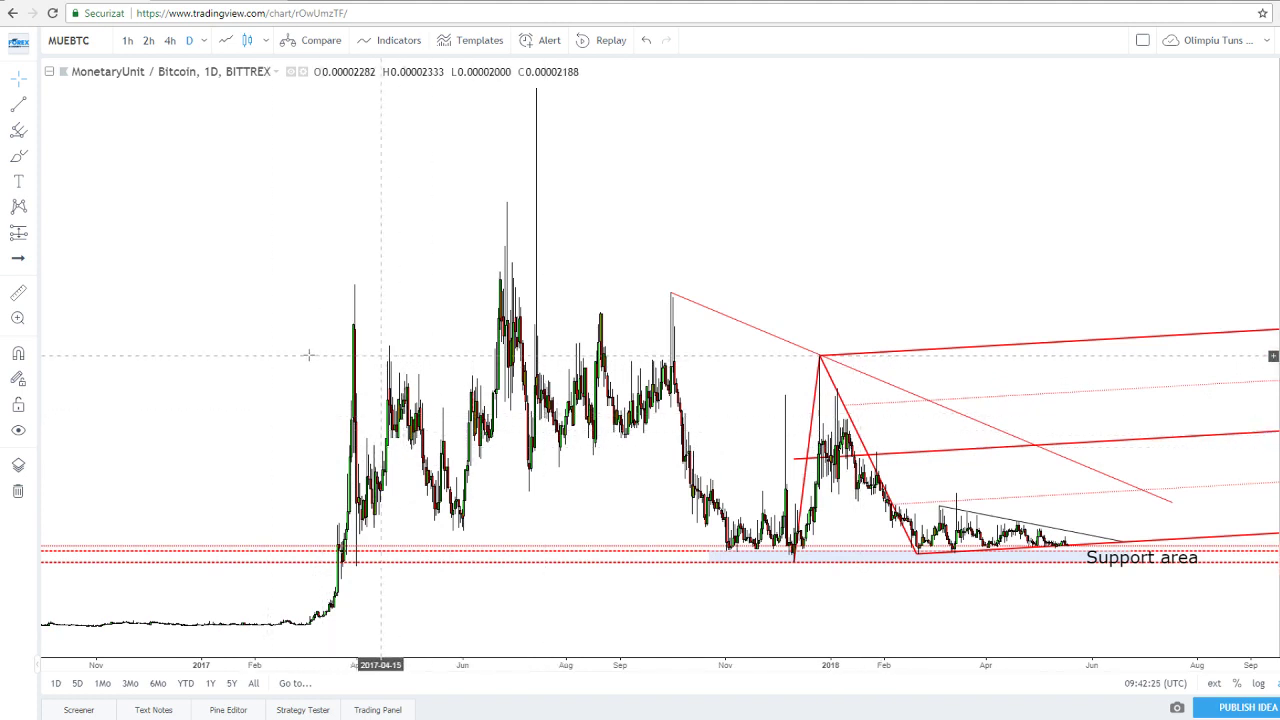
pyautogui.scroll(3, 290, 350)
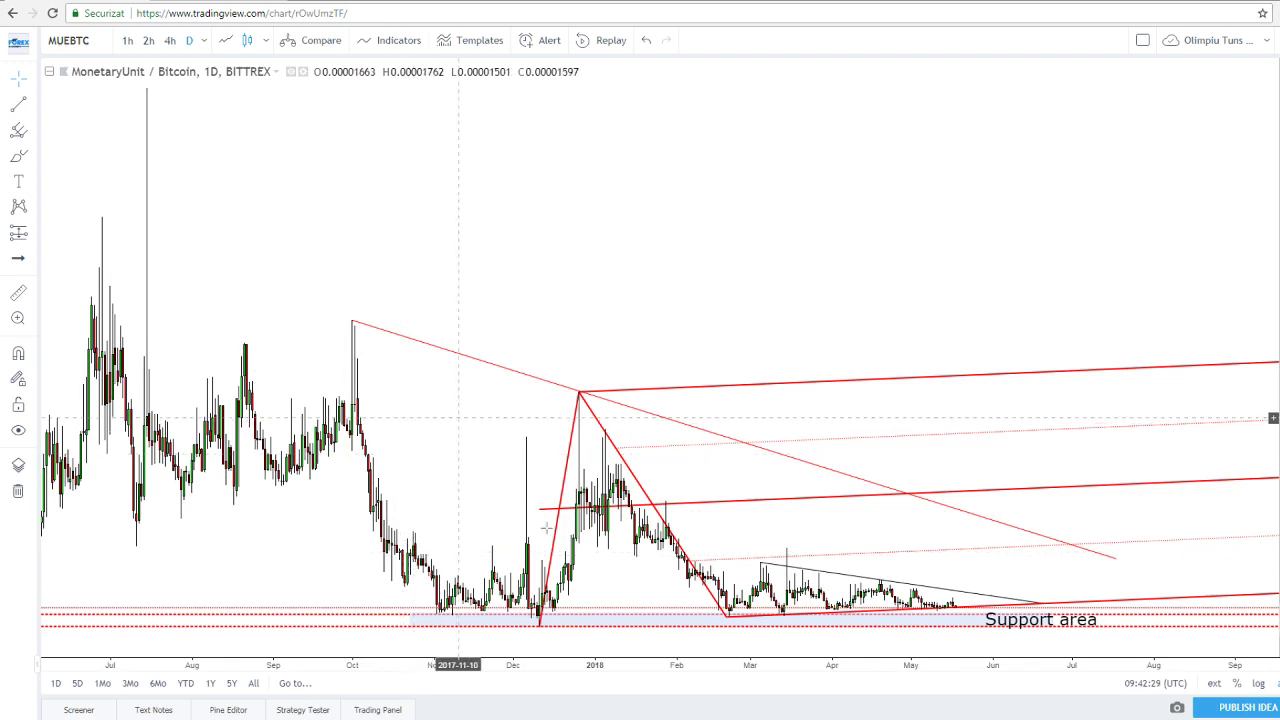
pyautogui.scroll(-2, 535, 322)
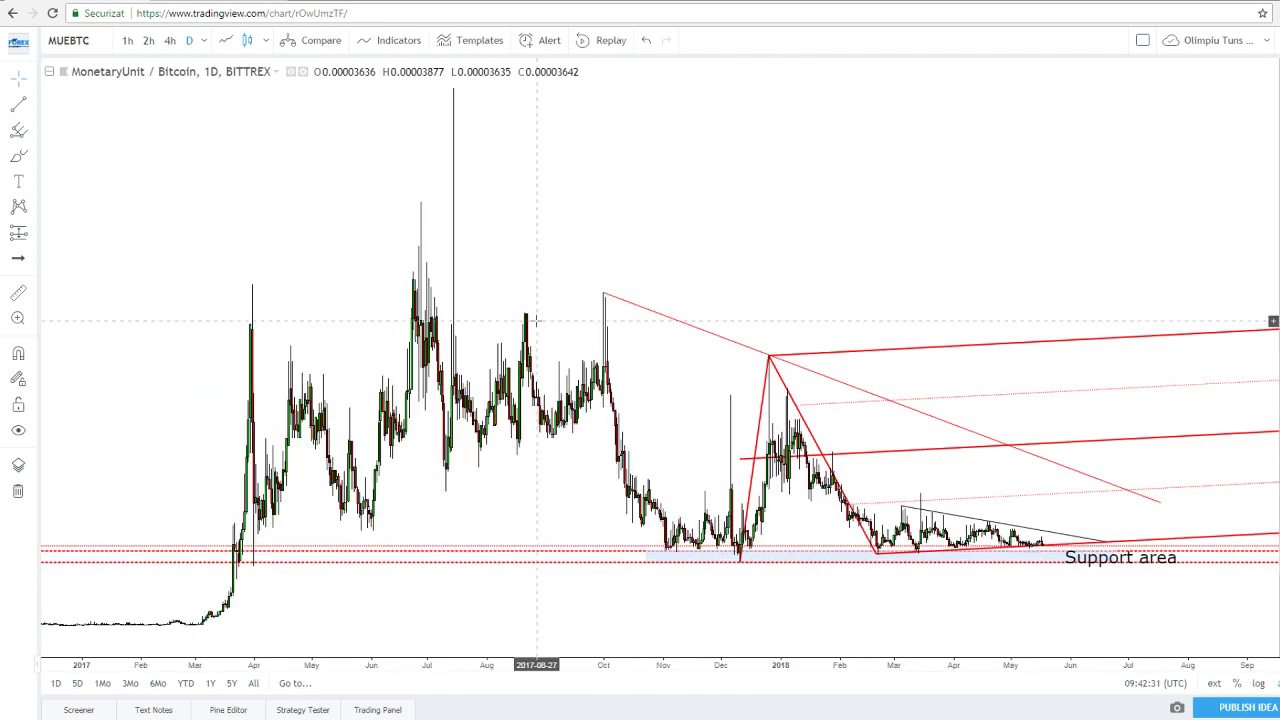
pyautogui.scroll(3, 535, 322)
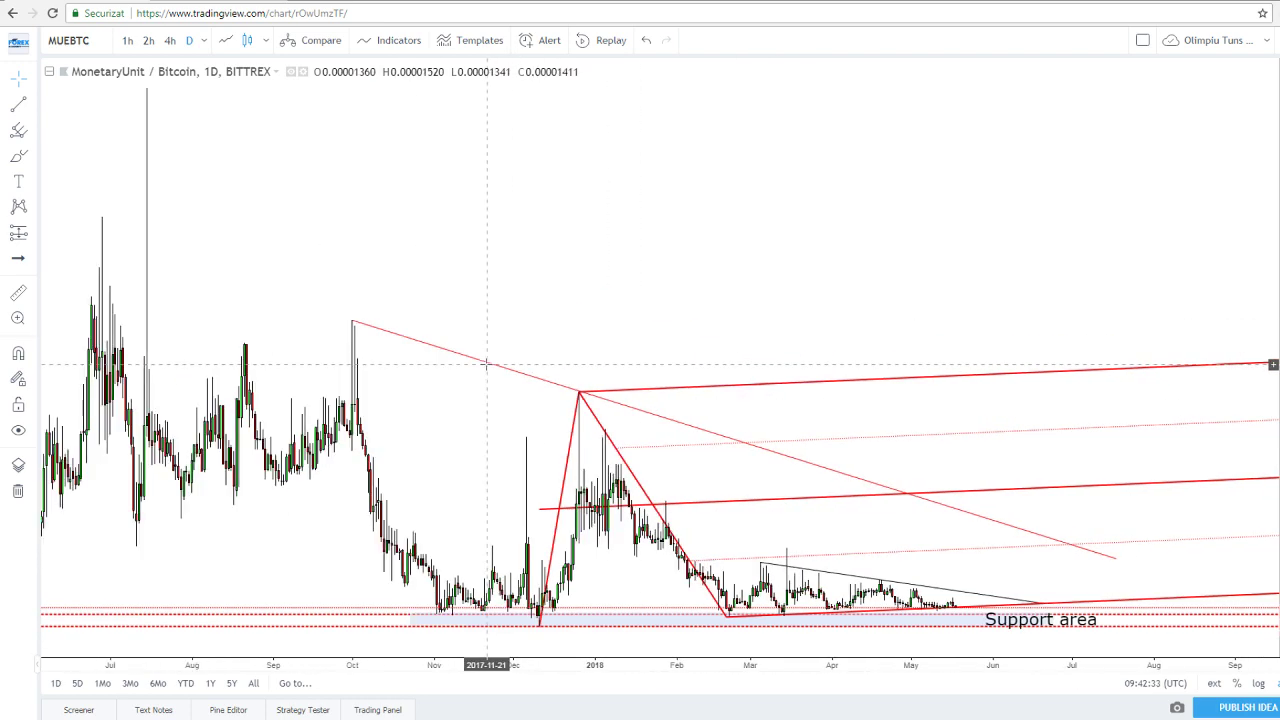
pyautogui.scroll(1, 487, 364)
pyautogui.scroll(-1, 500, 437)
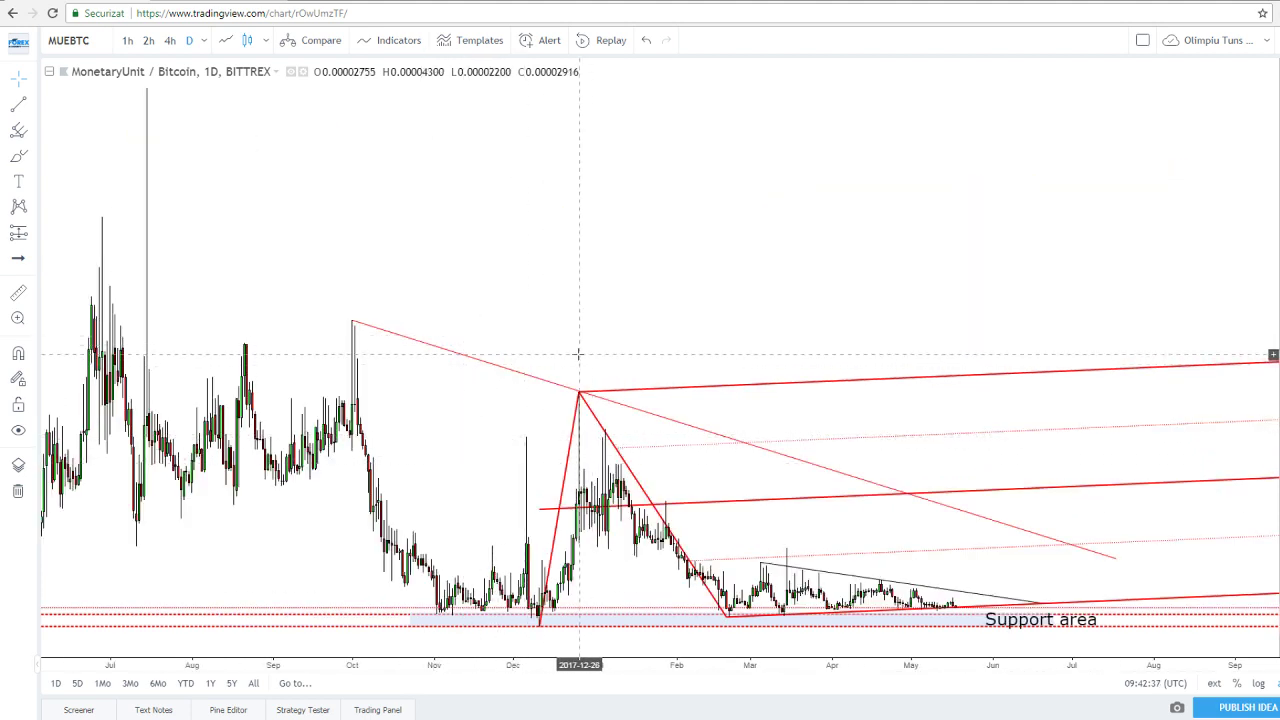
pyautogui.moveTo(680, 329); pyautogui.dragTo(624, 326)
pyautogui.scroll(1, 432, 341)
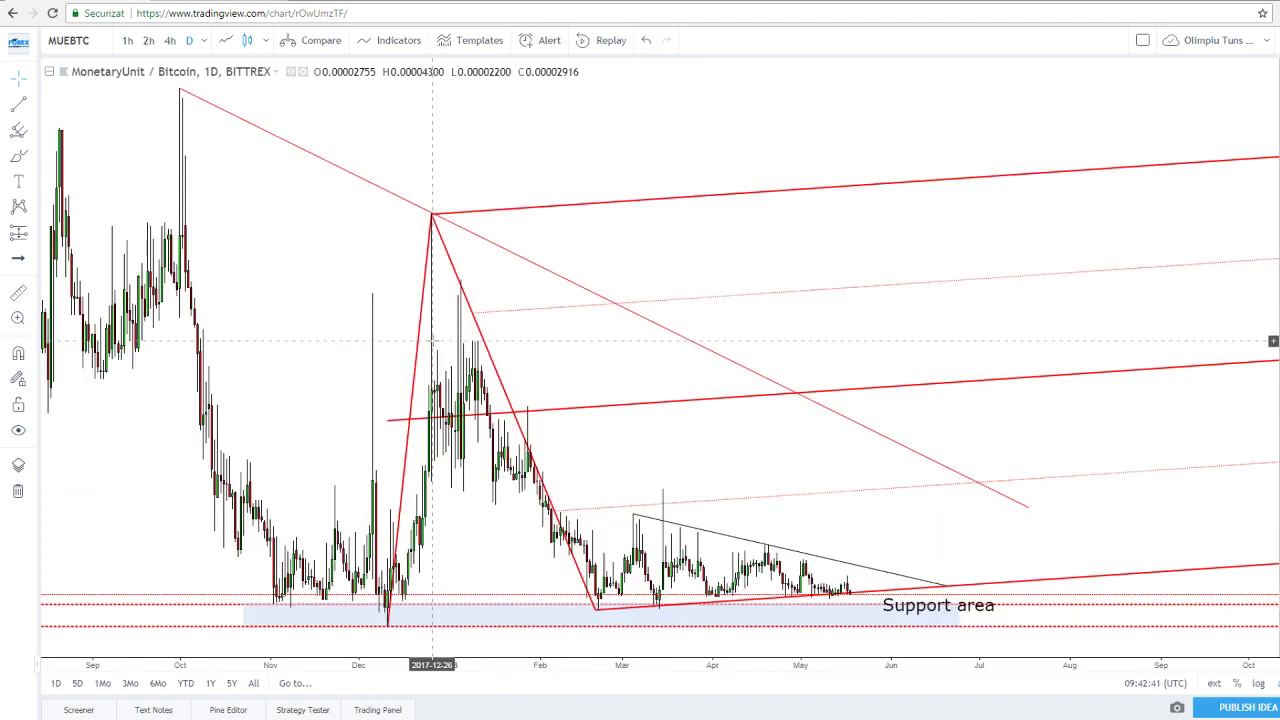
# Step: Select the long red trend line and reframe the chart from October 2017 around the triangle
pyautogui.click(480, 242)
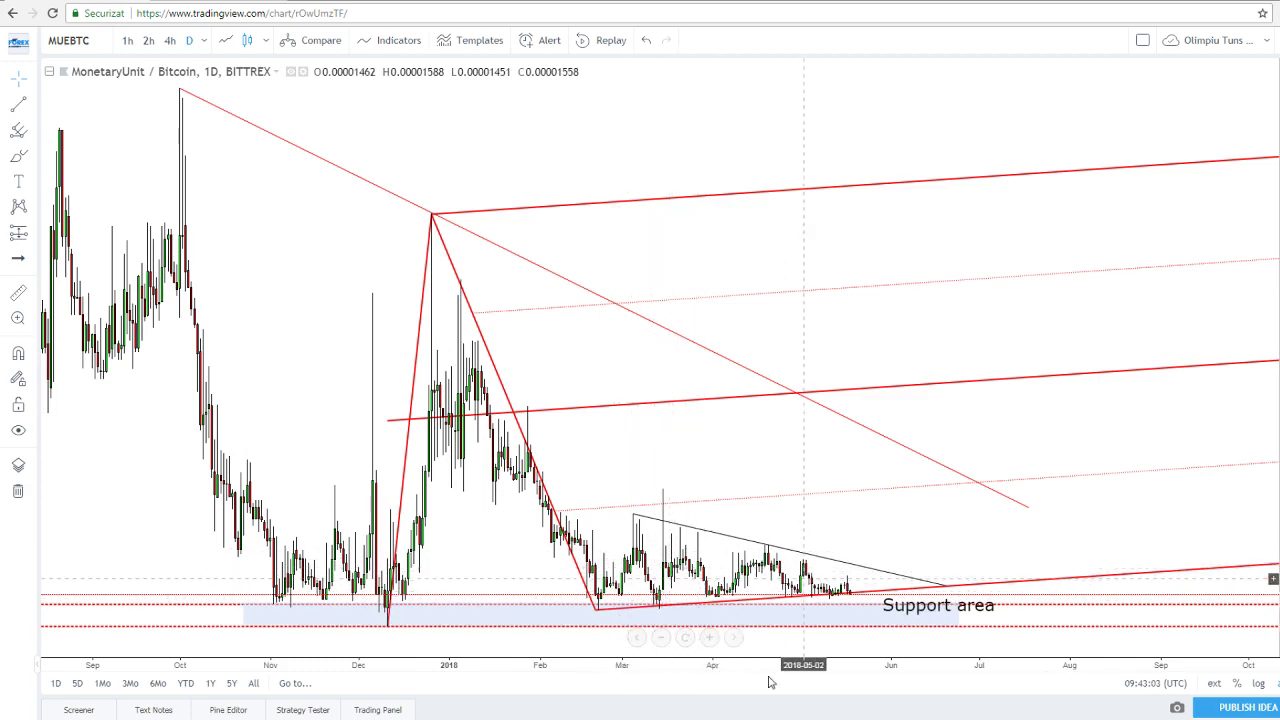
pyautogui.scroll(-5, 714, 580)
pyautogui.scroll(6, 666, 537)
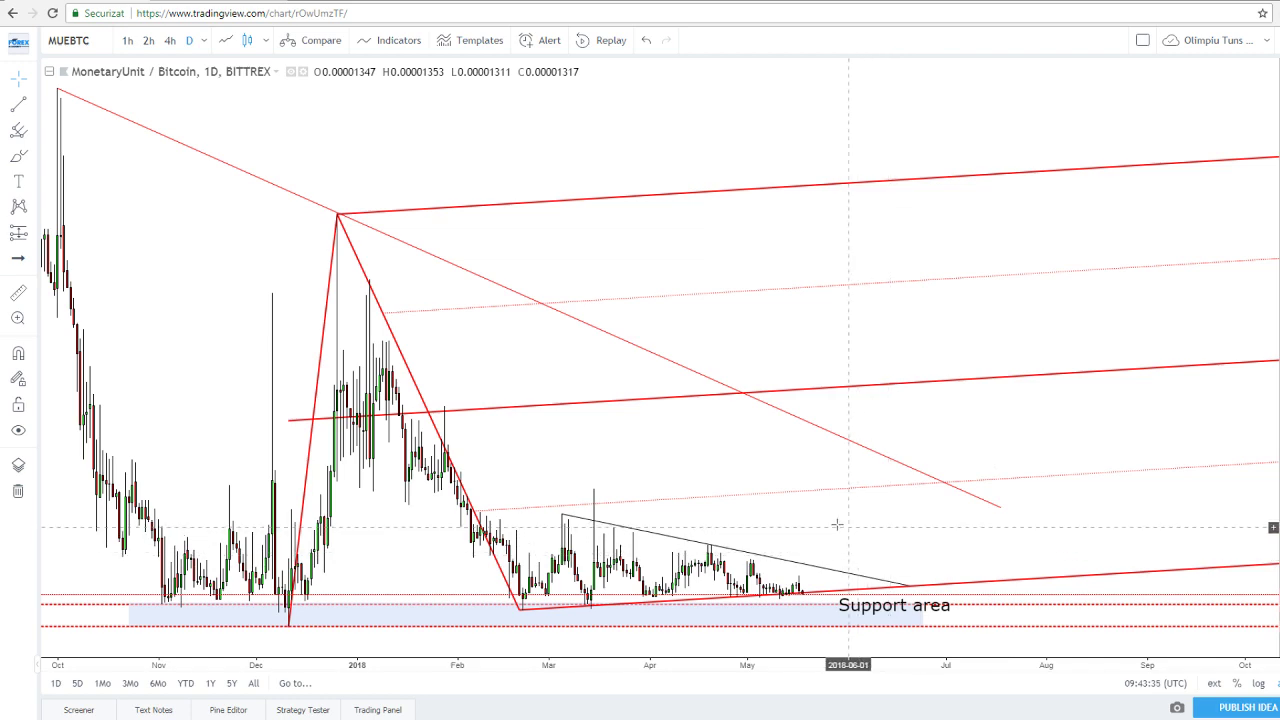
# Step: Zoom in and pan the chart to show November 2017 through August 2018
pyautogui.scroll(2, 504, 487)
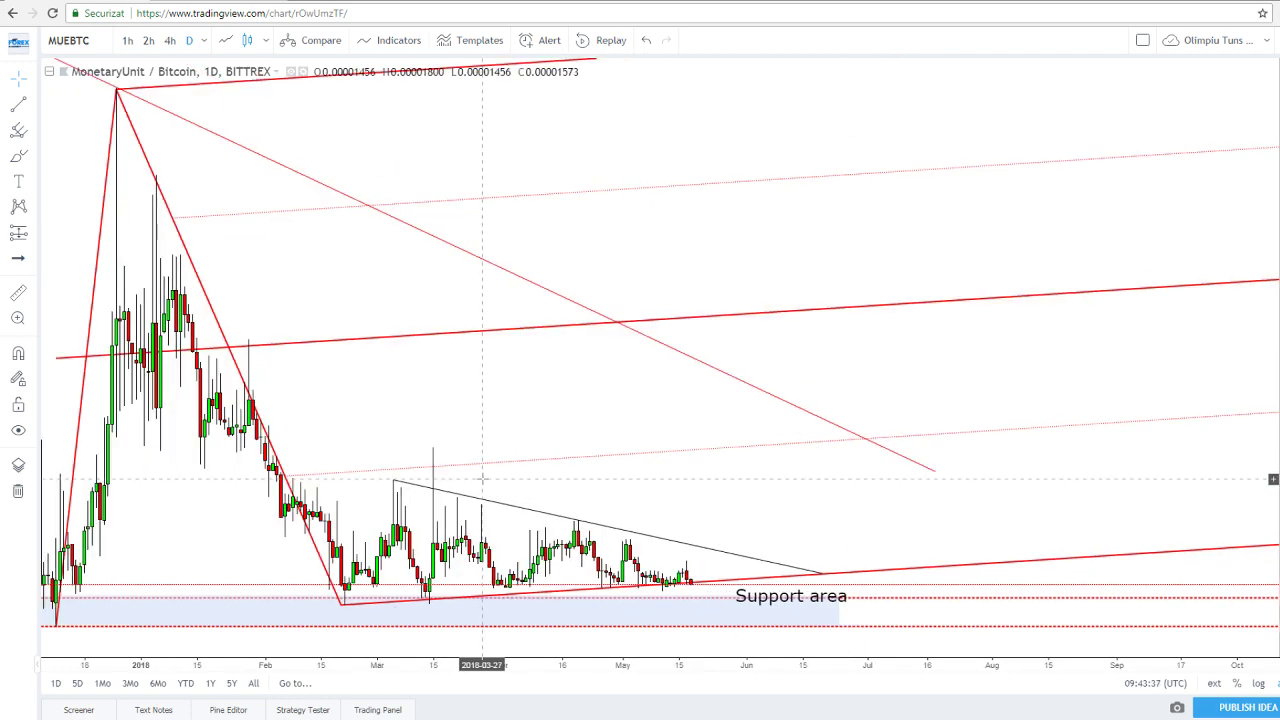
pyautogui.scroll(-2, 880, 484)
pyautogui.scroll(3, 700, 440)
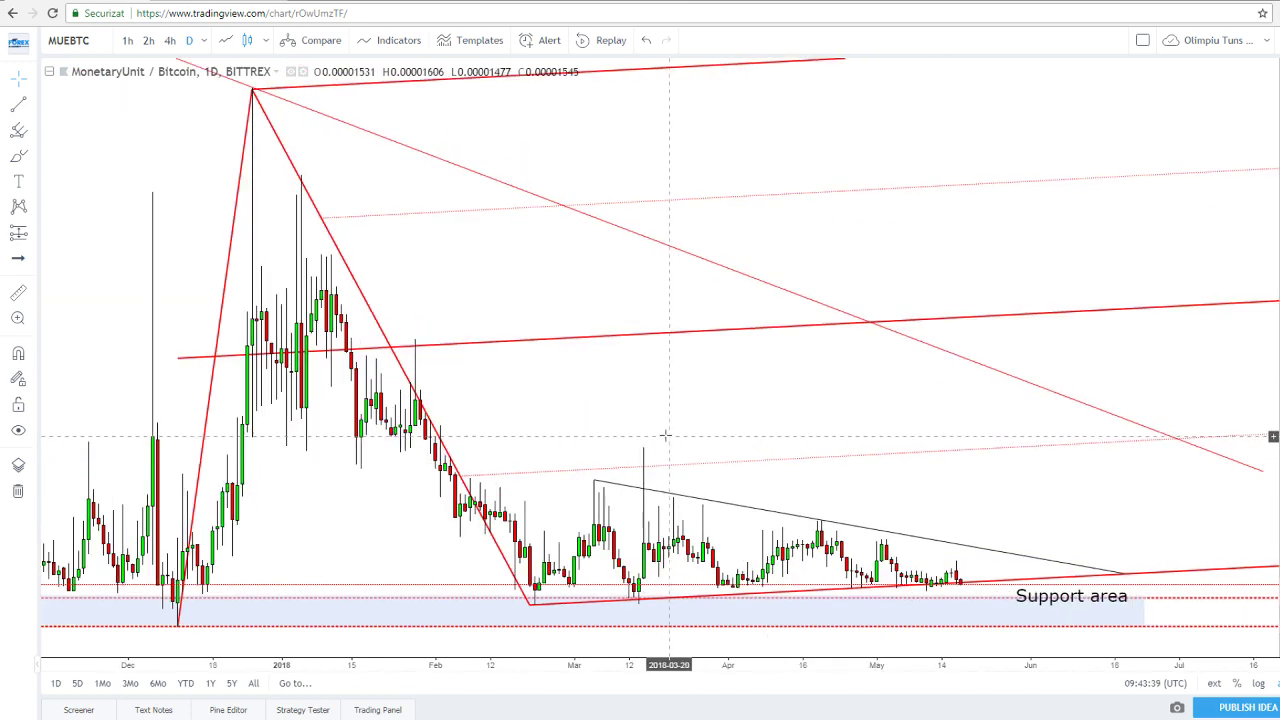
pyautogui.moveTo(830, 470); pyautogui.dragTo(749, 491)
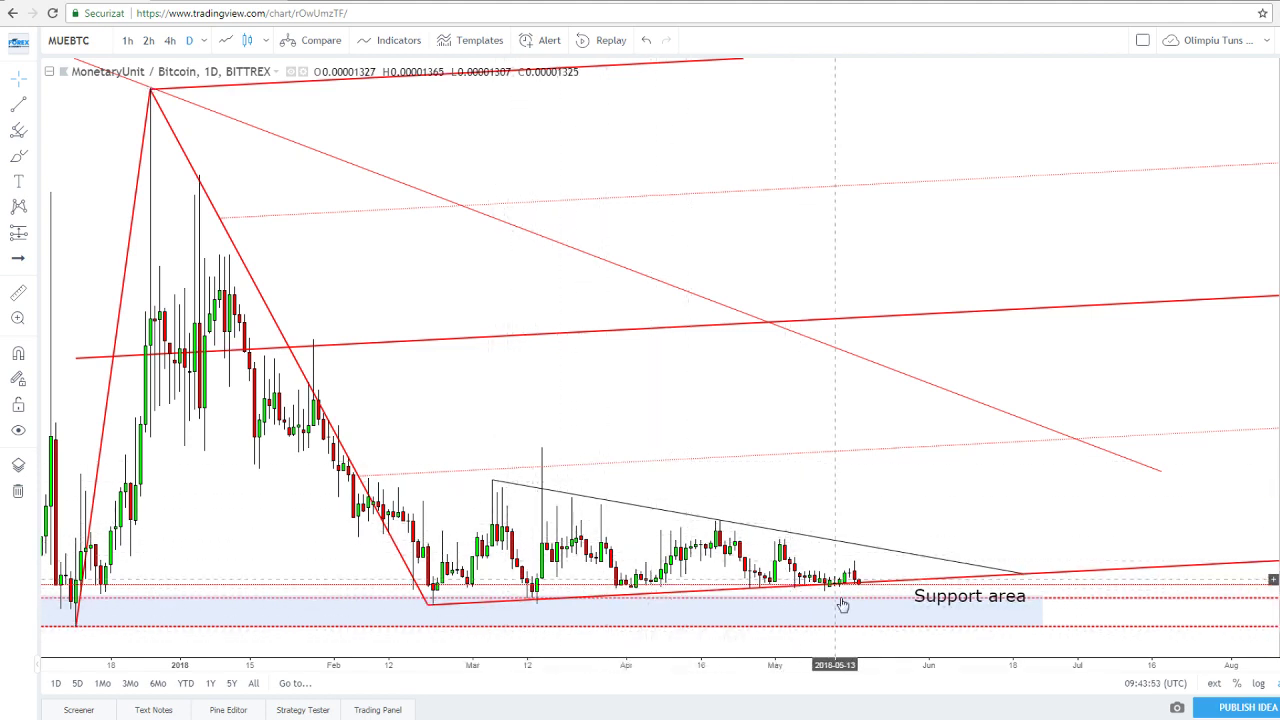
# Step: Select and deselect the Support area rectangle, then pan and rezoom toward the triangle's late-June apex
pyautogui.click(656, 604)
pyautogui.click(640, 634)
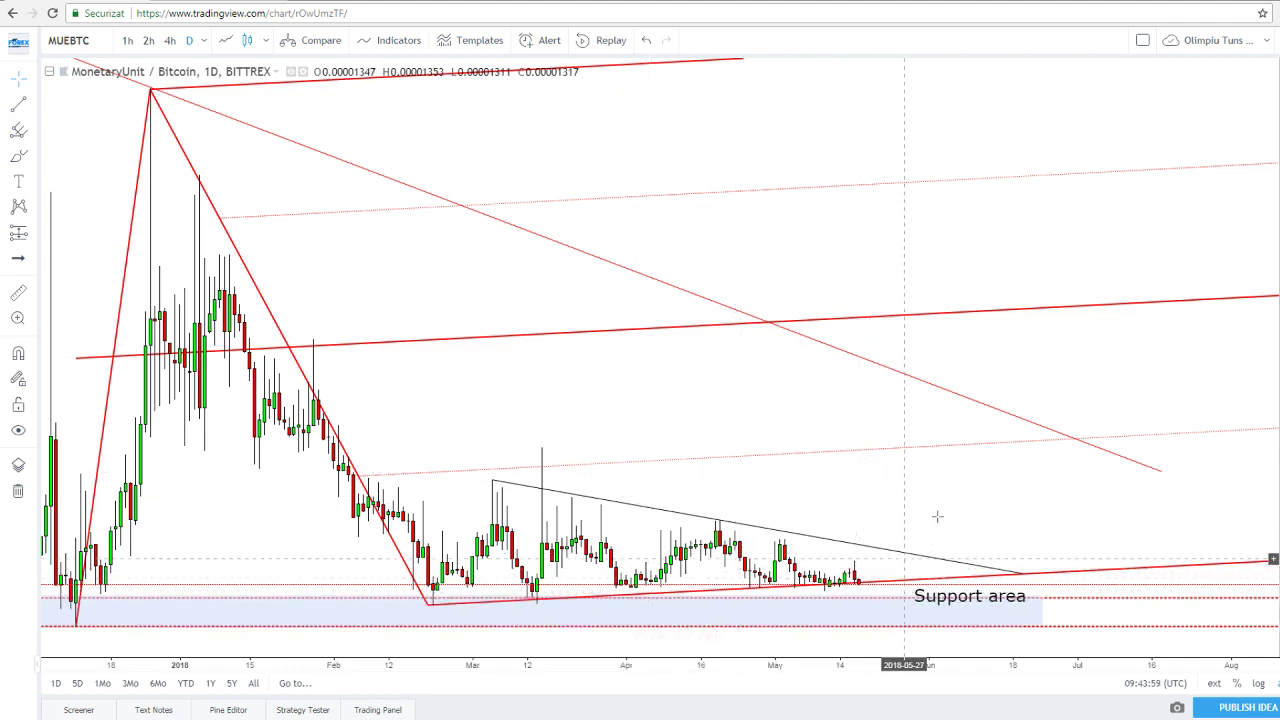
pyautogui.moveTo(911, 497); pyautogui.dragTo(826, 497)
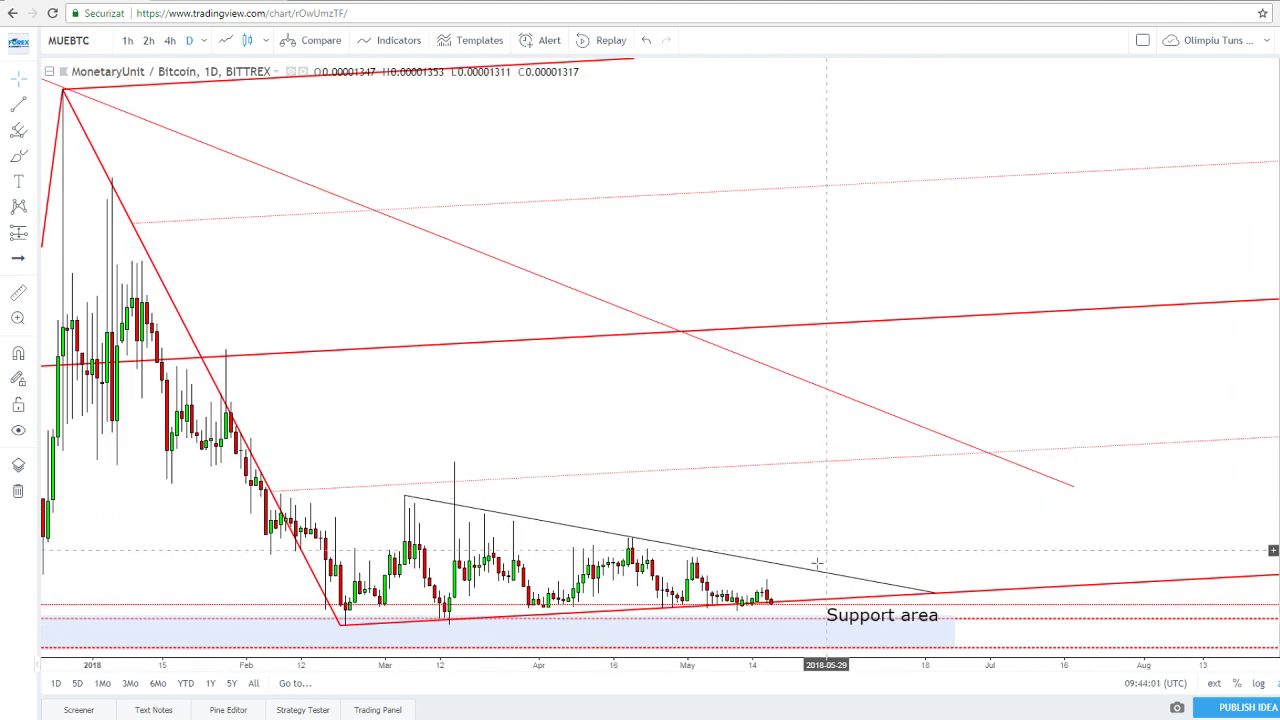
pyautogui.scroll(-3, 828, 516)
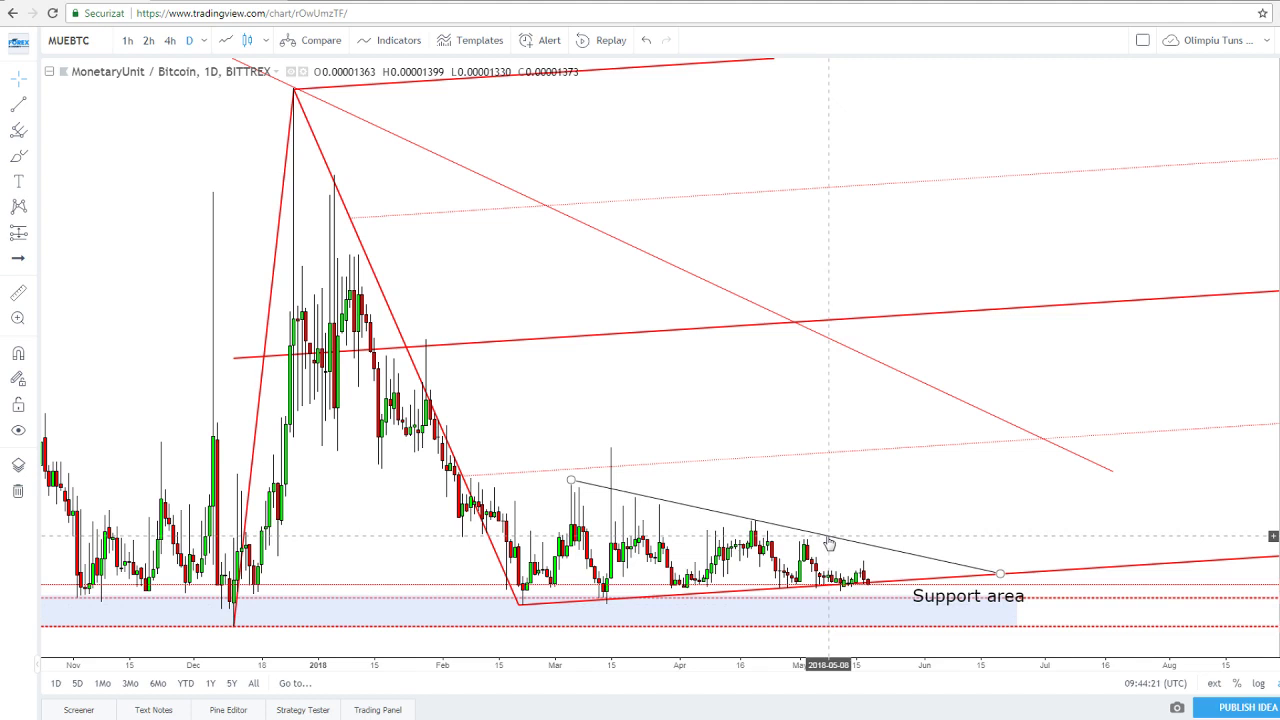
pyautogui.scroll(1, 864, 525)
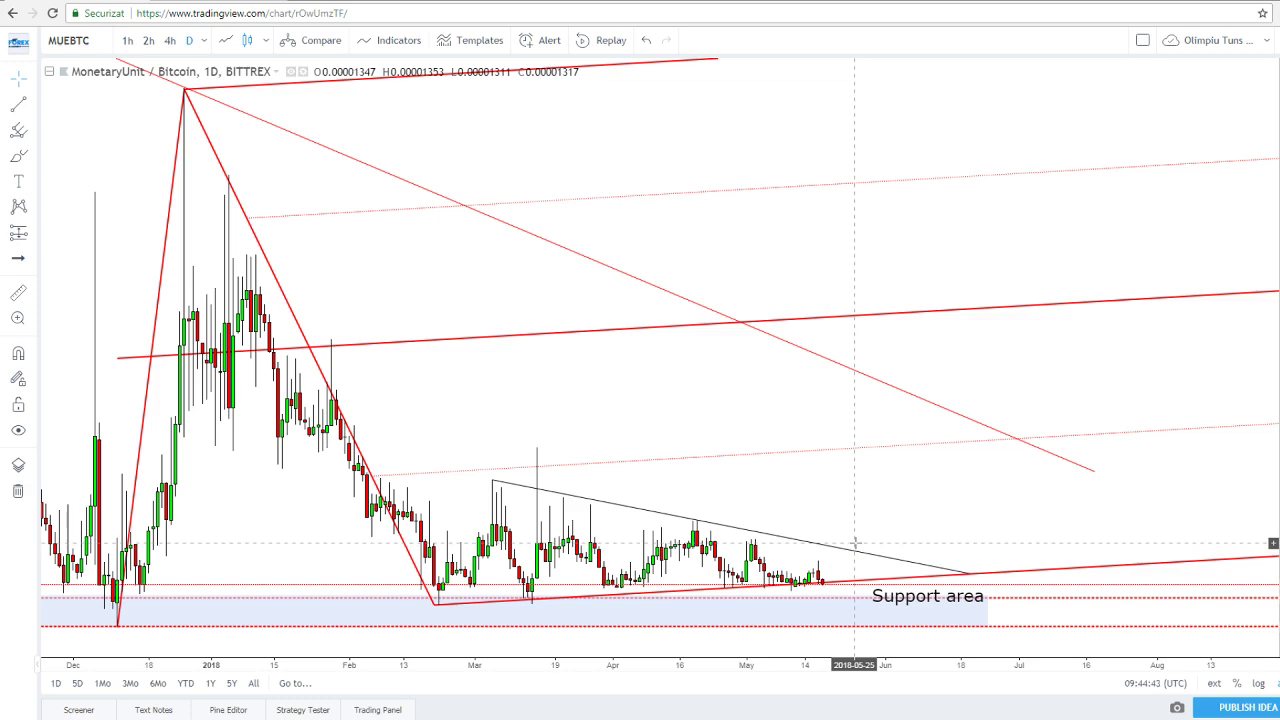
pyautogui.scroll(-5, 890, 482)
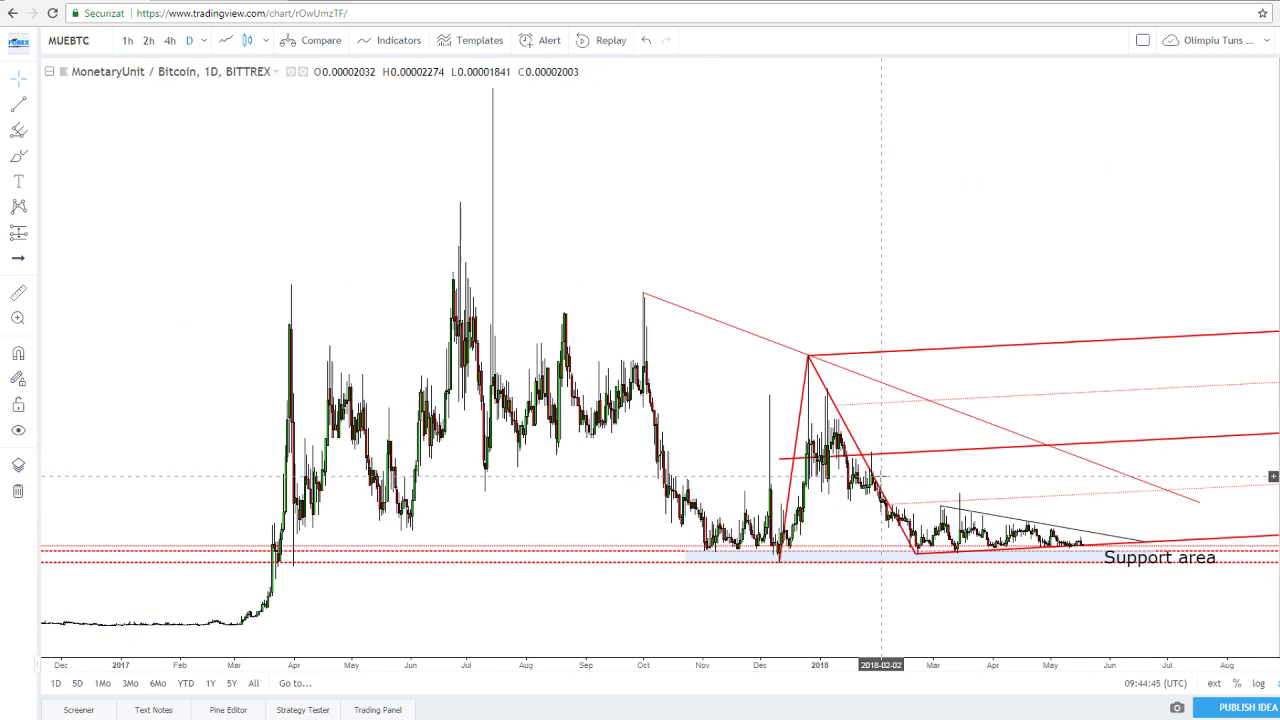
pyautogui.scroll(4, 880, 477)
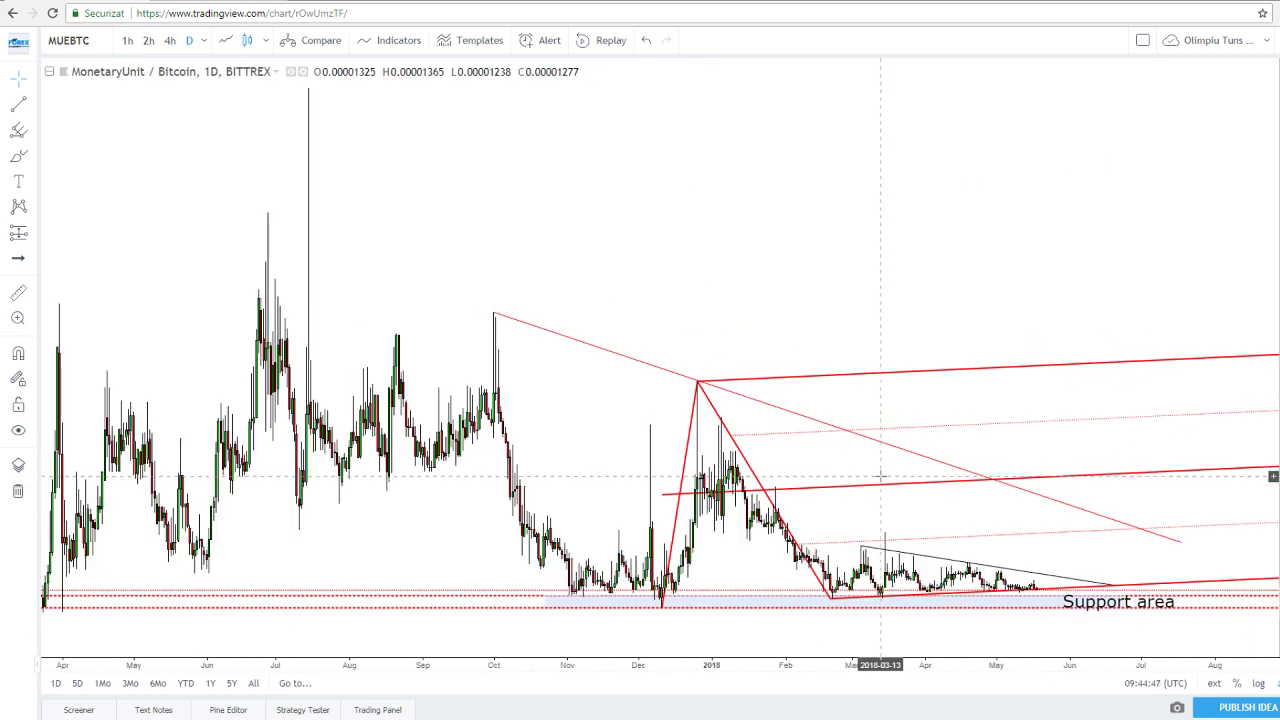
pyautogui.scroll(5, 880, 477)
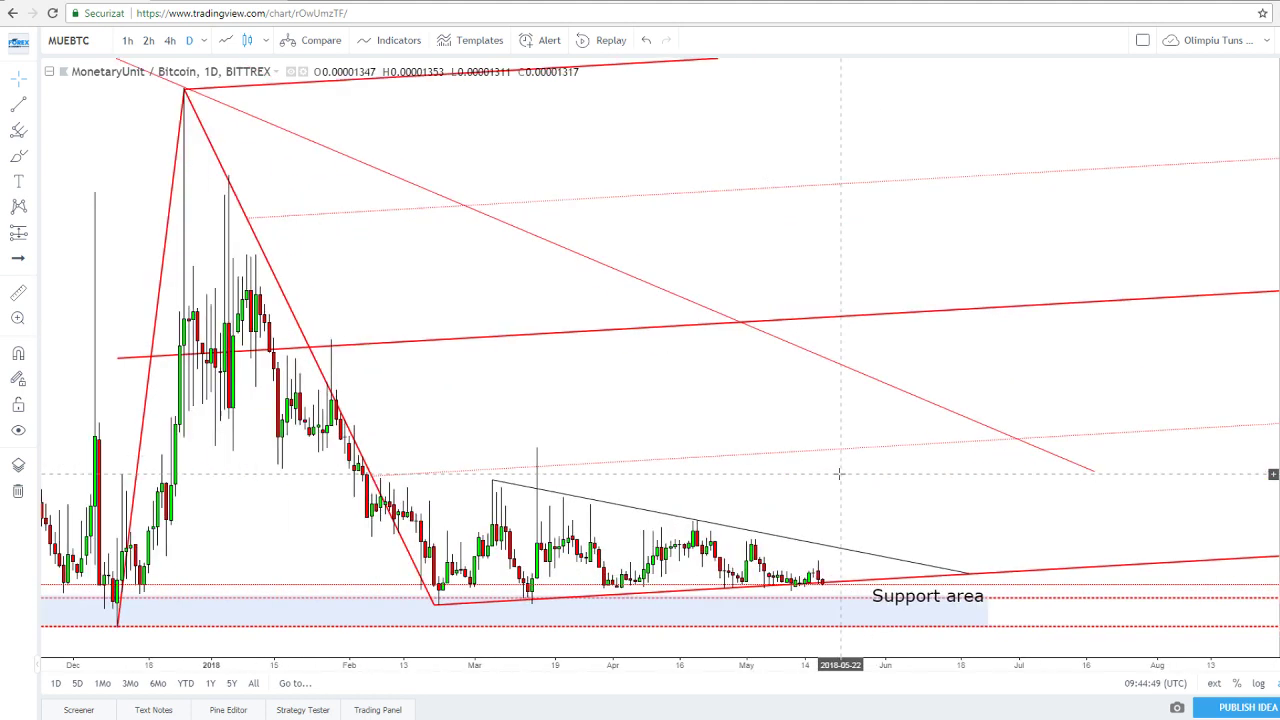
pyautogui.scroll(1, 839, 474)
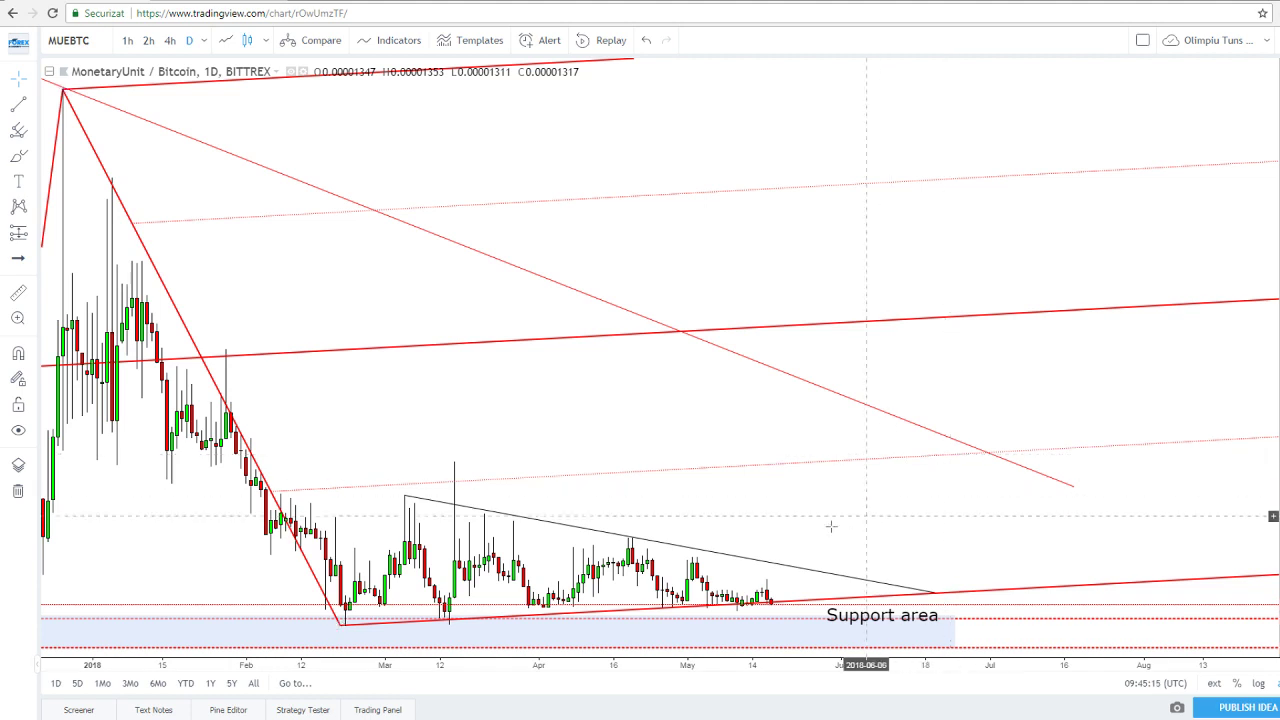
pyautogui.scroll(-1, 826, 523)
pyautogui.scroll(-1, 957, 537)
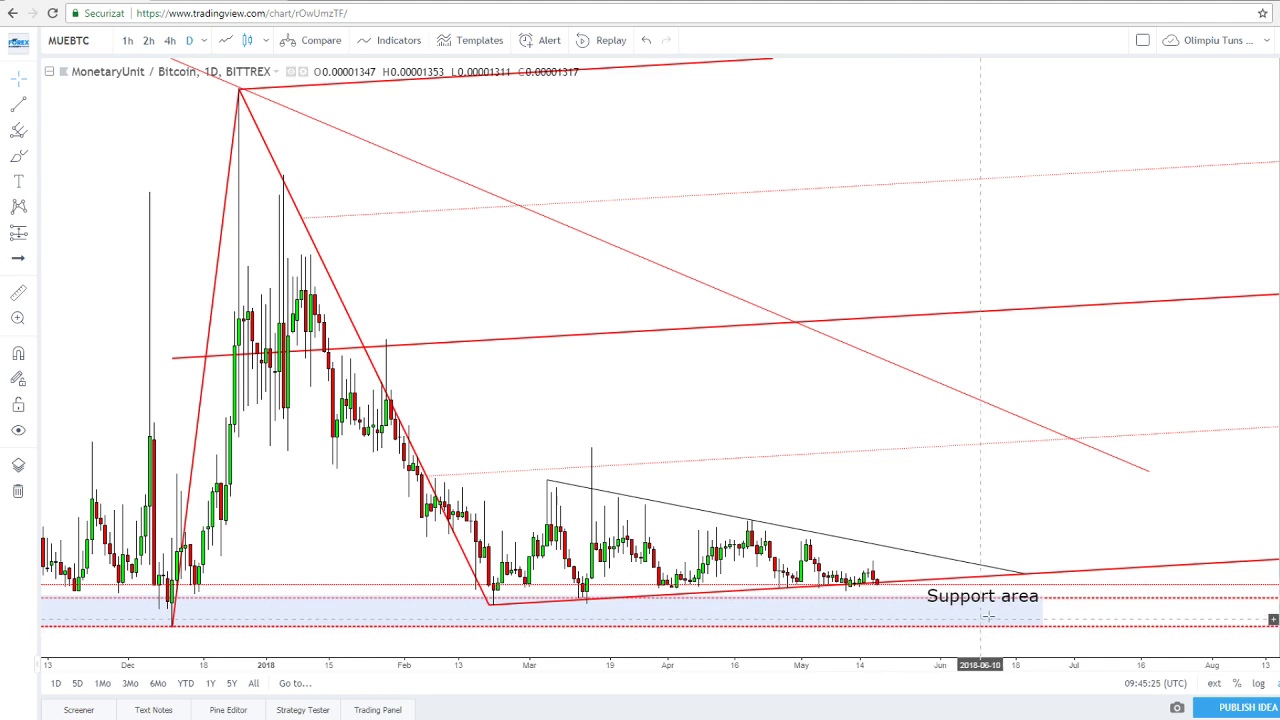
# Step: Drag the Support area label down into the shaded support zone and readjust the view
pyautogui.moveTo(984, 605); pyautogui.dragTo(967, 613)
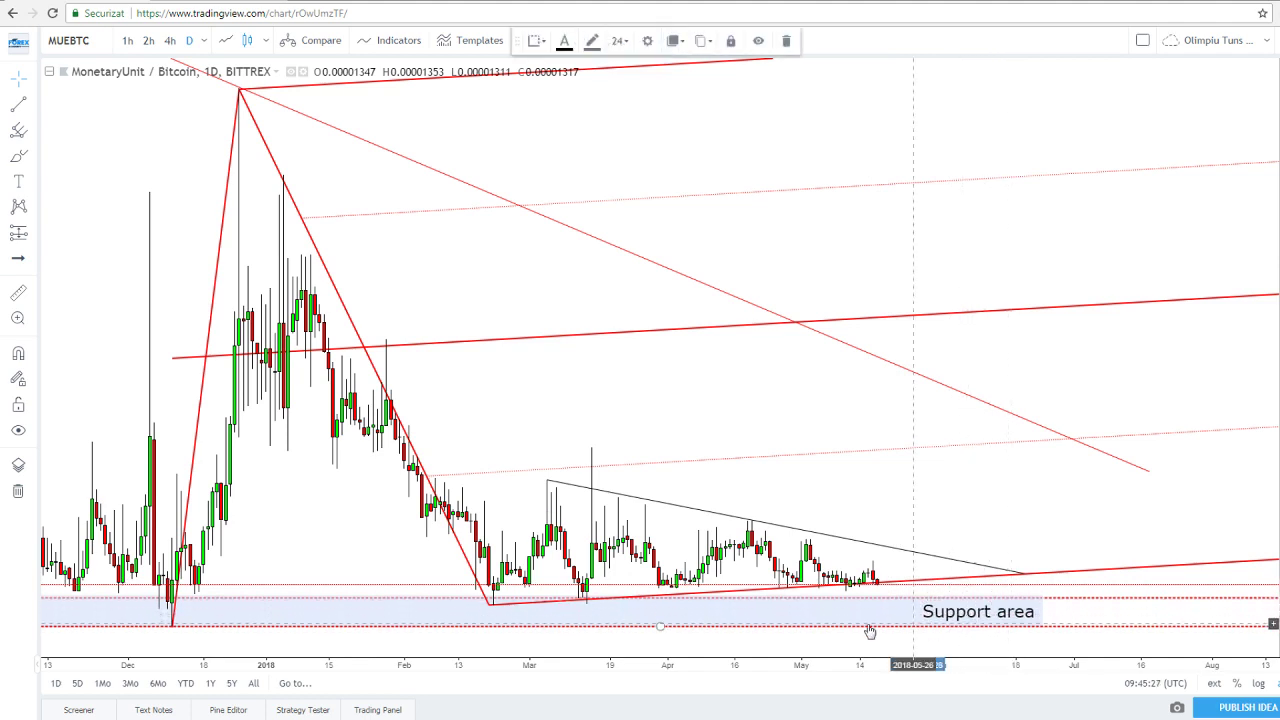
pyautogui.scroll(-2, 903, 622)
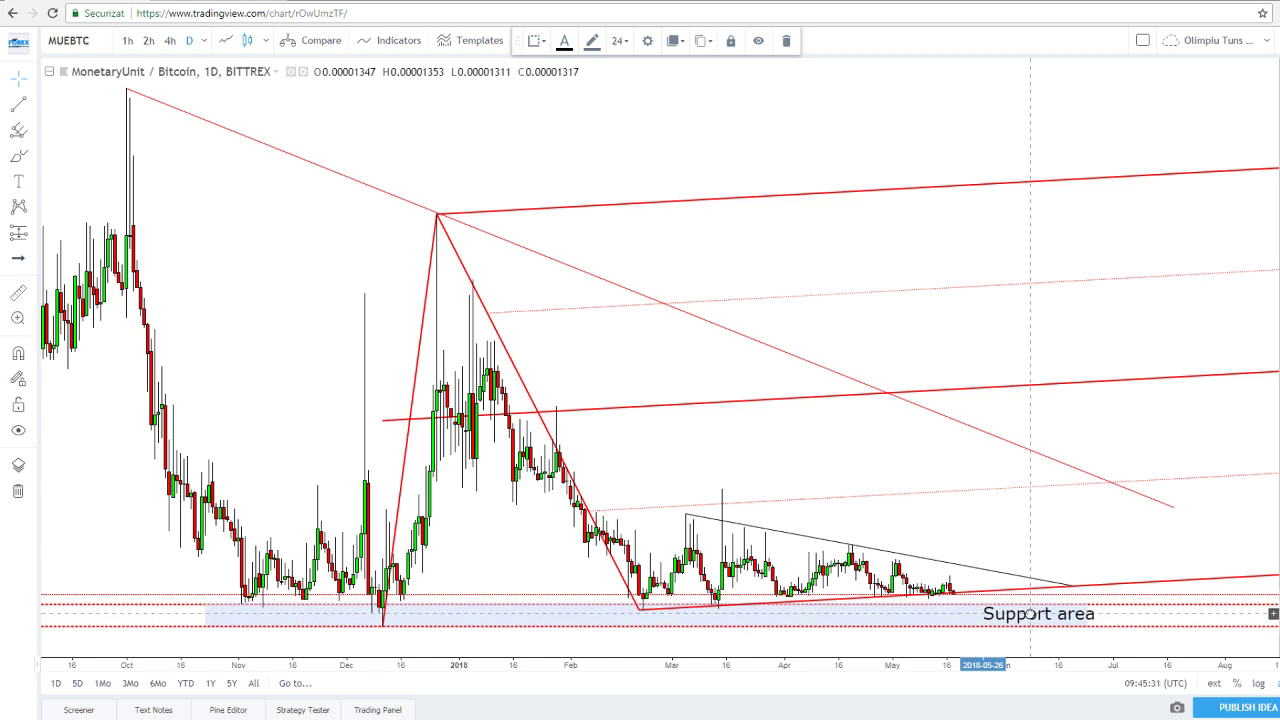
pyautogui.moveTo(1016, 543); pyautogui.dragTo(928, 531)
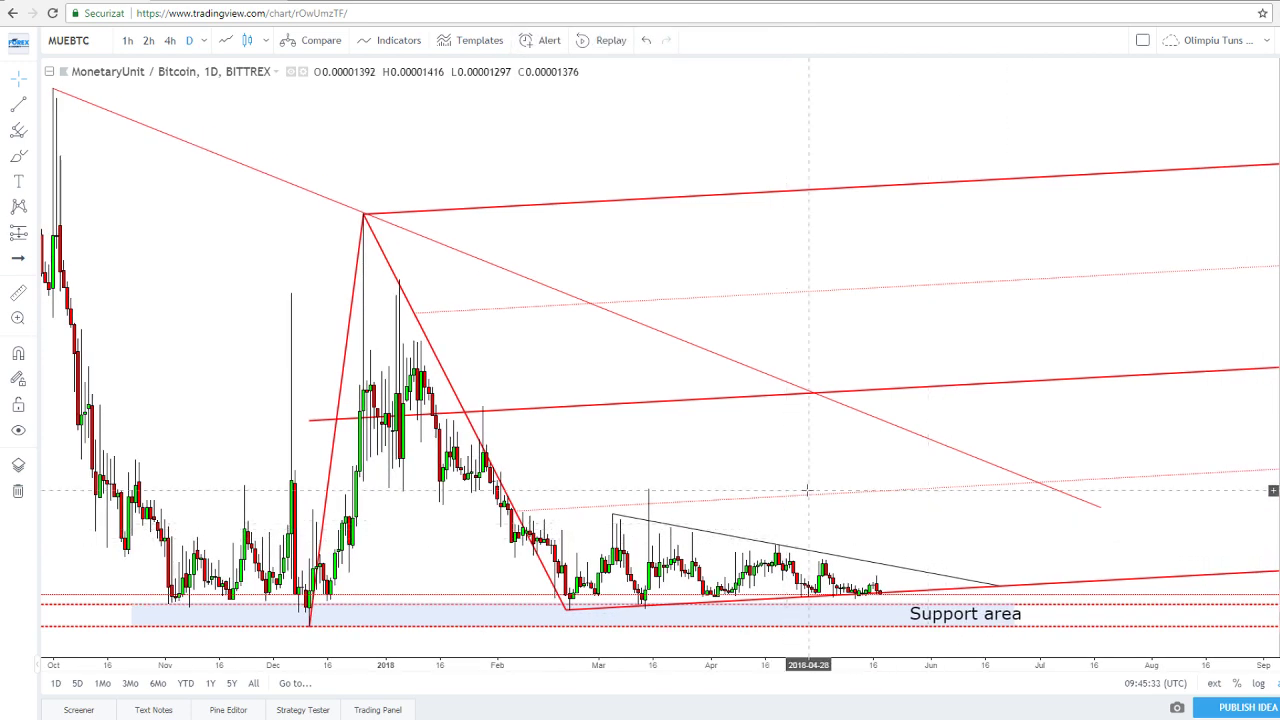
pyautogui.scroll(2, 800, 495)
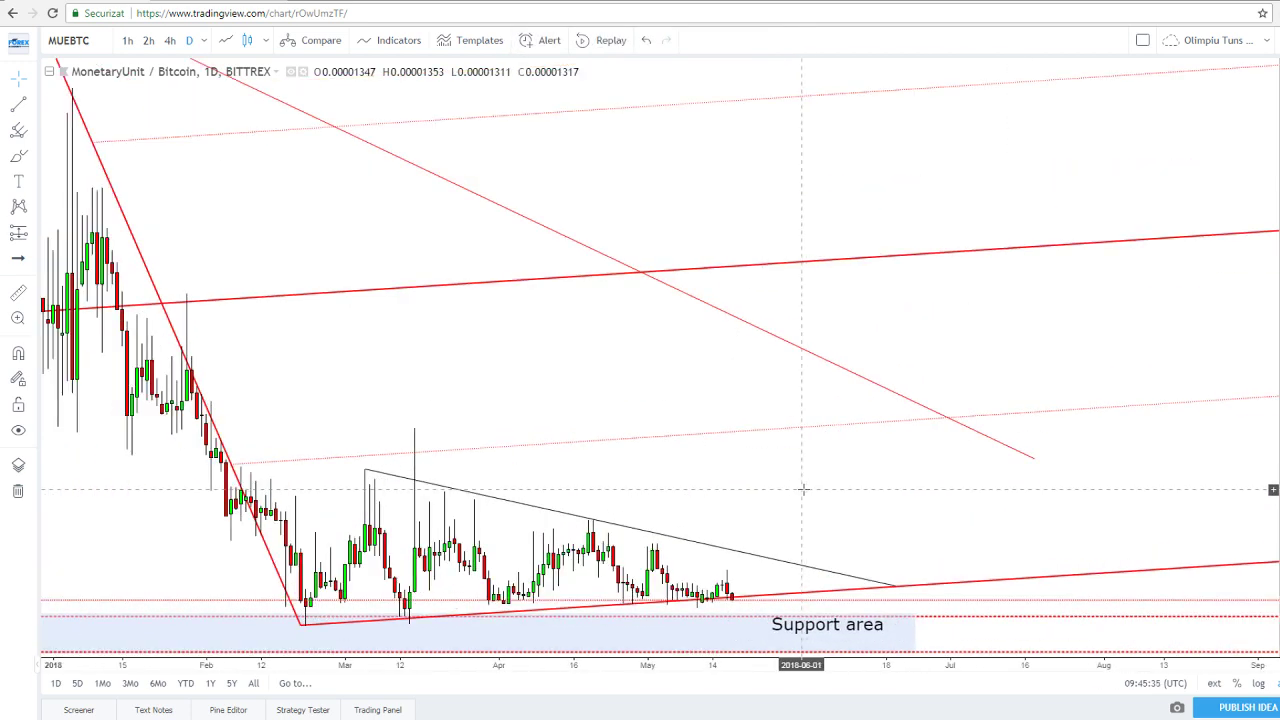
pyautogui.scroll(-1, 758, 469)
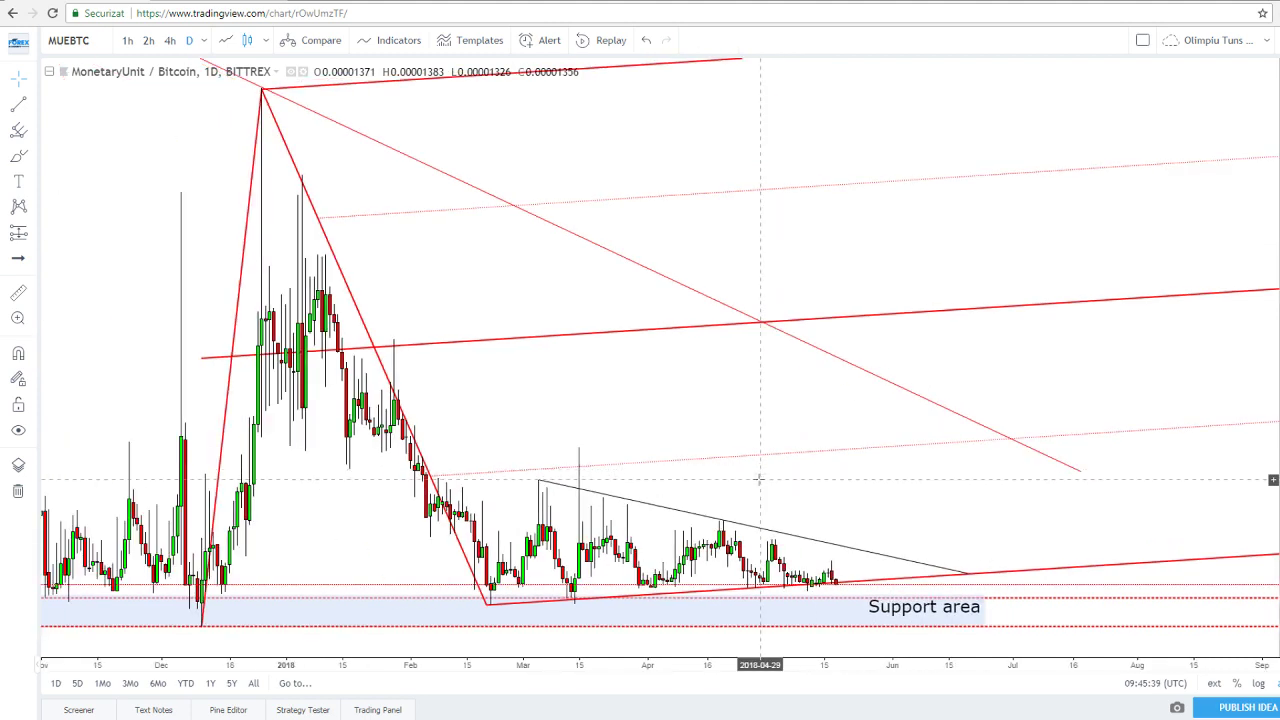
pyautogui.scroll(-3, 758, 478)
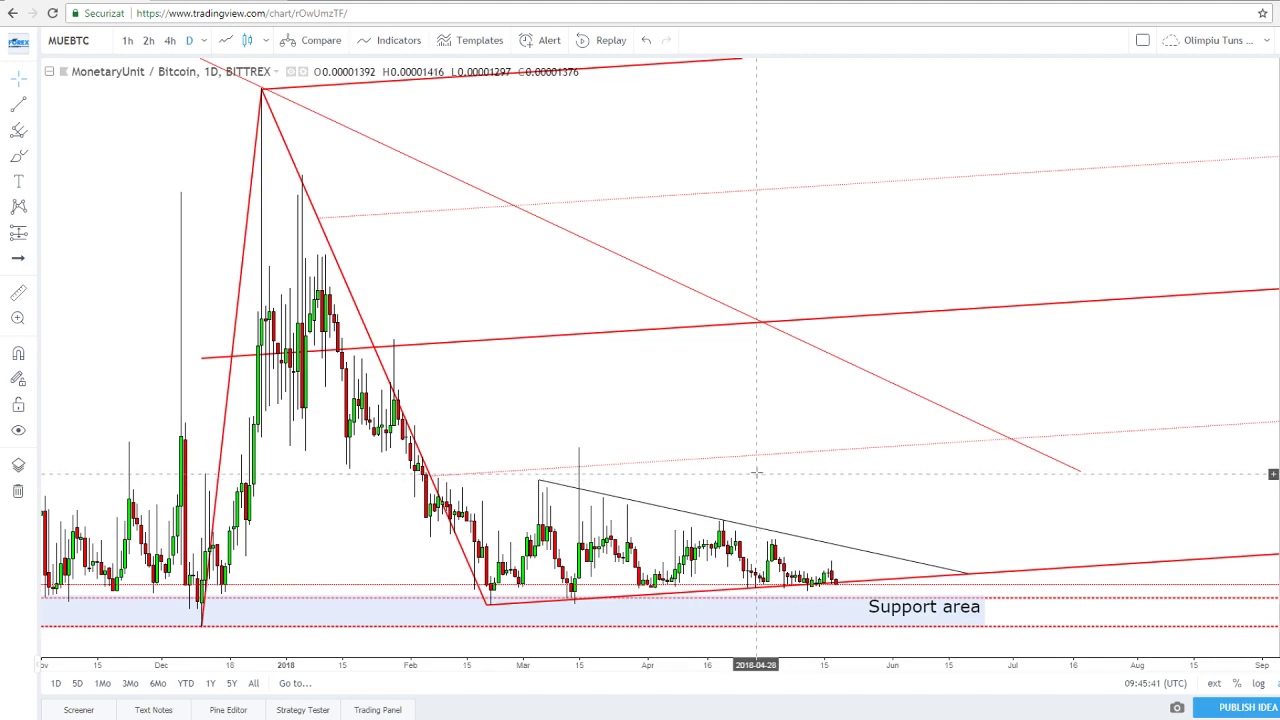
pyautogui.scroll(3, 758, 471)
# Step: Zoom in to the Nov 2017–Sep 2018 range showing the pitchfork peak, triangle and support area
pyautogui.scroll(-4, 758, 471)
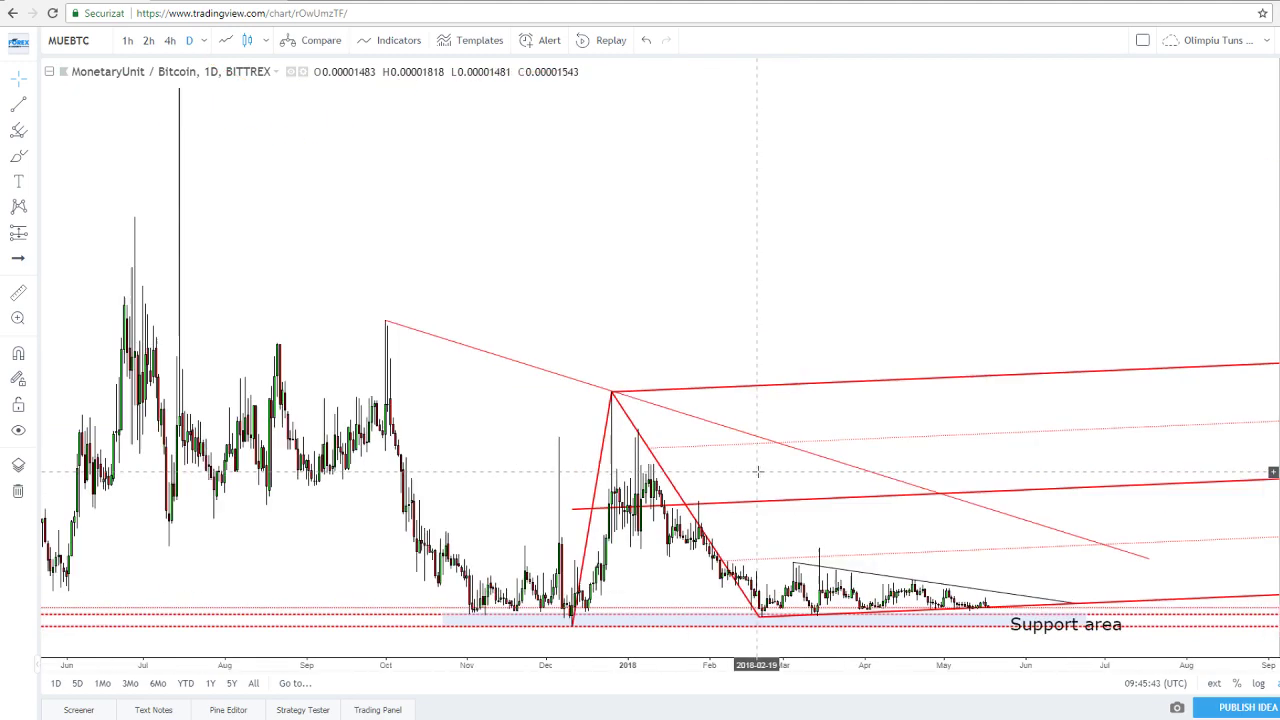
pyautogui.scroll(4, 757, 471)
pyautogui.scroll(1, 757, 471)
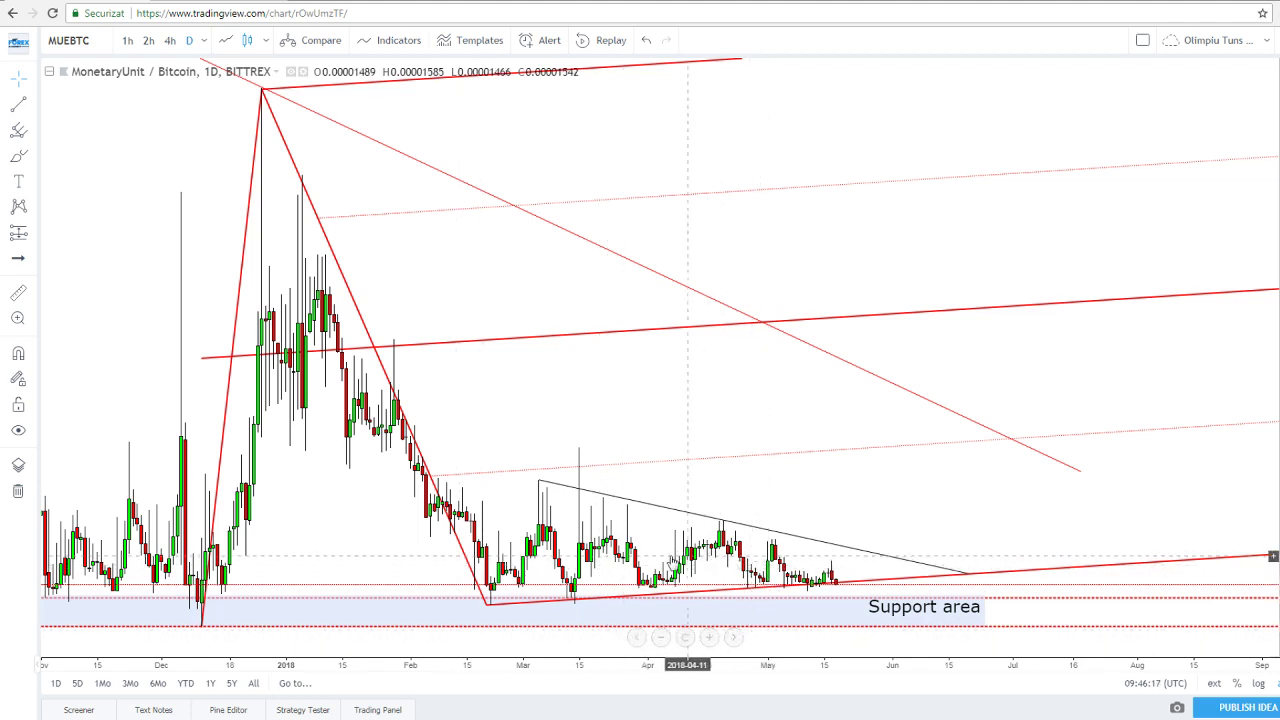
# Step: Zoom out to 2016, then zoom back in on February–September 2018
pyautogui.scroll(-2, 651, 580)
pyautogui.scroll(-2, 576, 547)
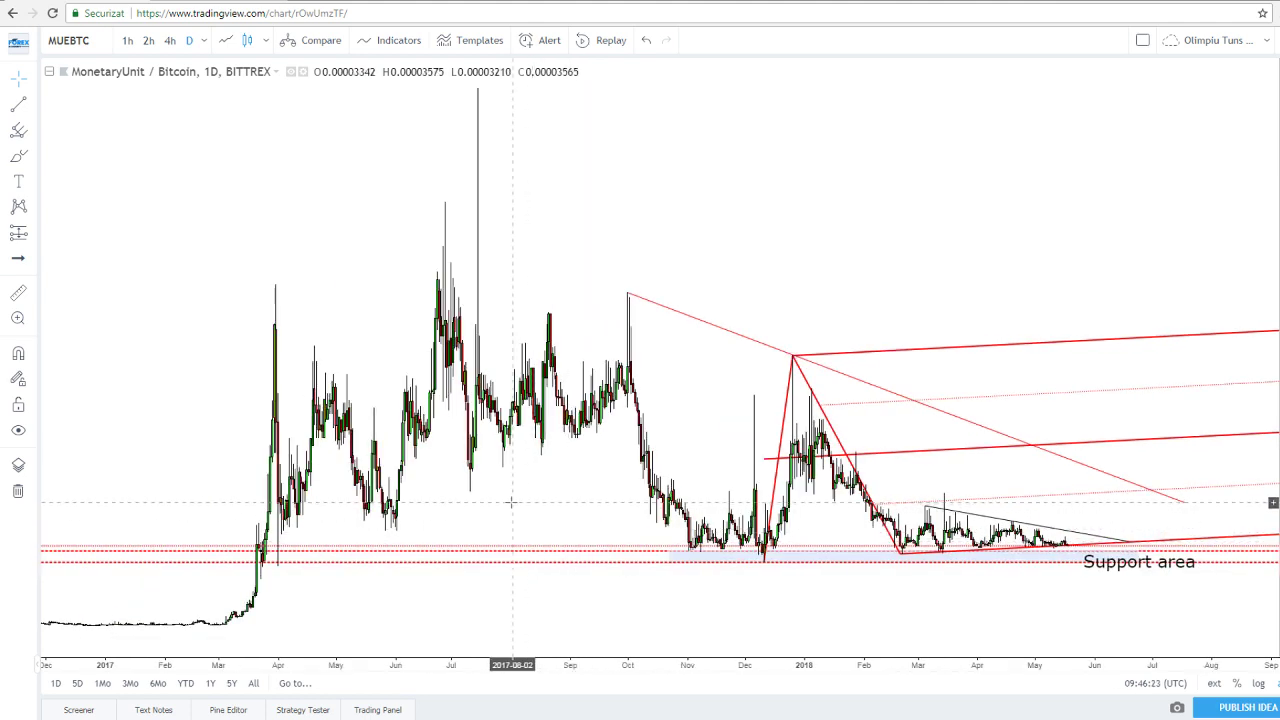
pyautogui.scroll(5, 511, 503)
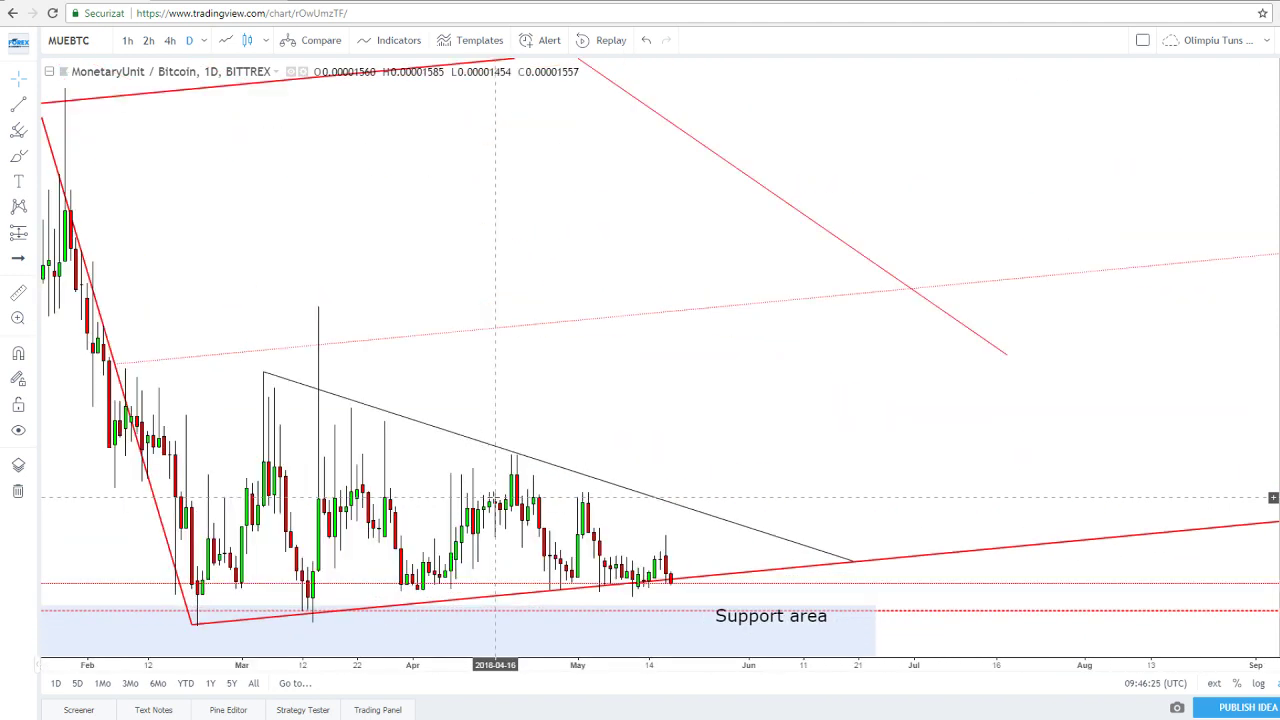